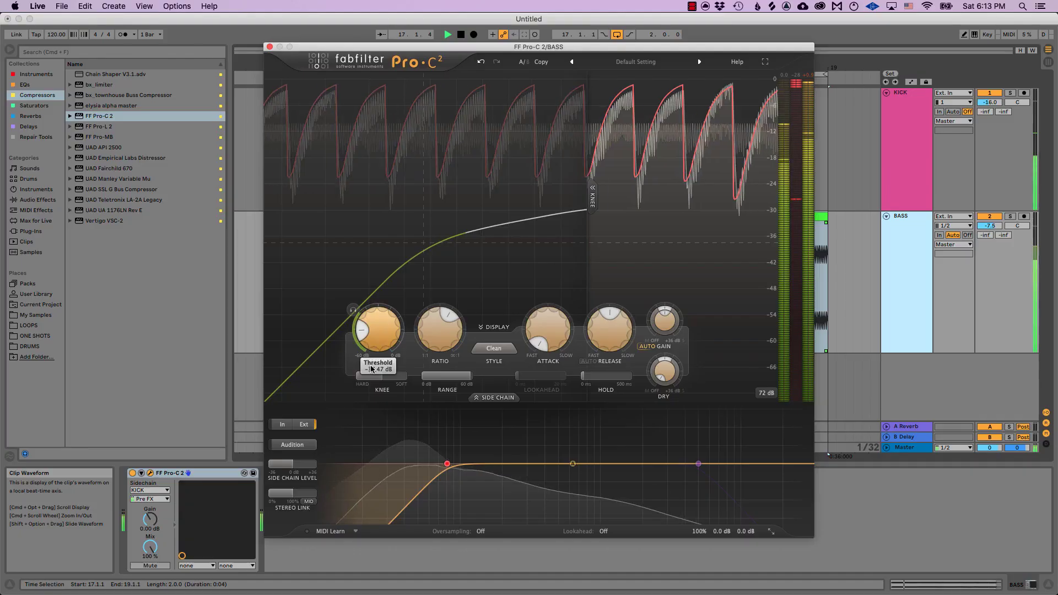
Retune the Pro-C 2 threshold to about -37.55 dB and lengthen the release to about 345 ms.
{"action": "left_click_drag", "start_coordinate": [372, 369], "coordinate": [371, 397]}
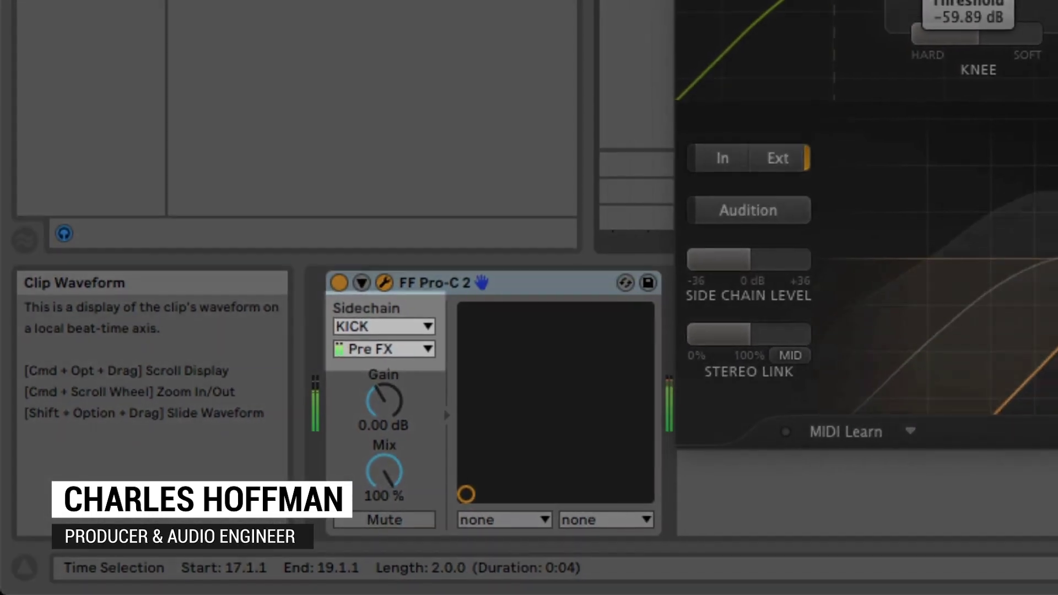
{"action": "left_click_drag", "start_coordinate": [497, 265], "coordinate": [497, 273]}
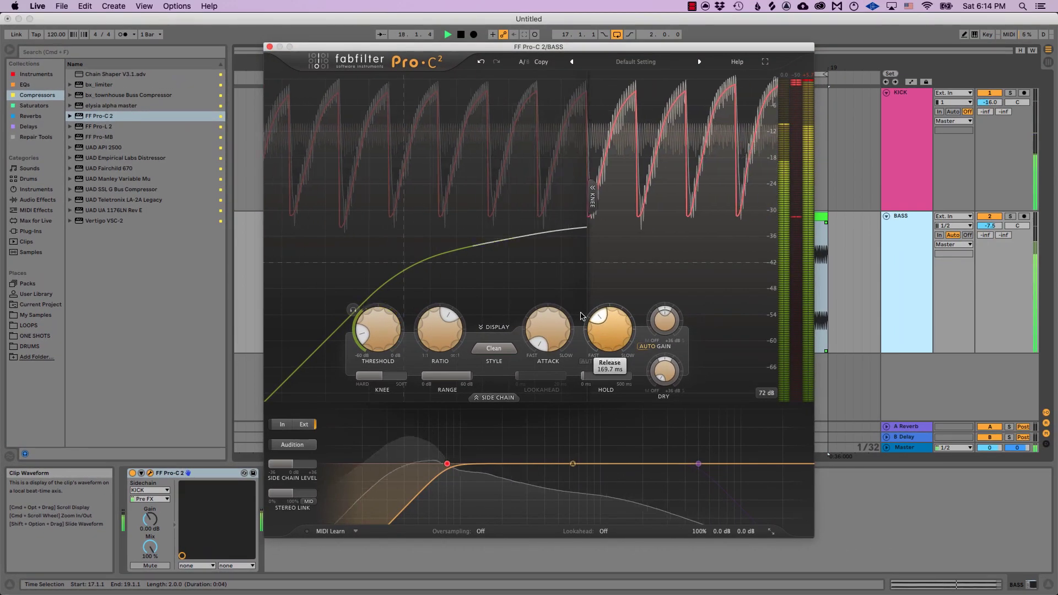
{"action": "left_click_drag", "start_coordinate": [581, 316], "coordinate": [590, 279]}
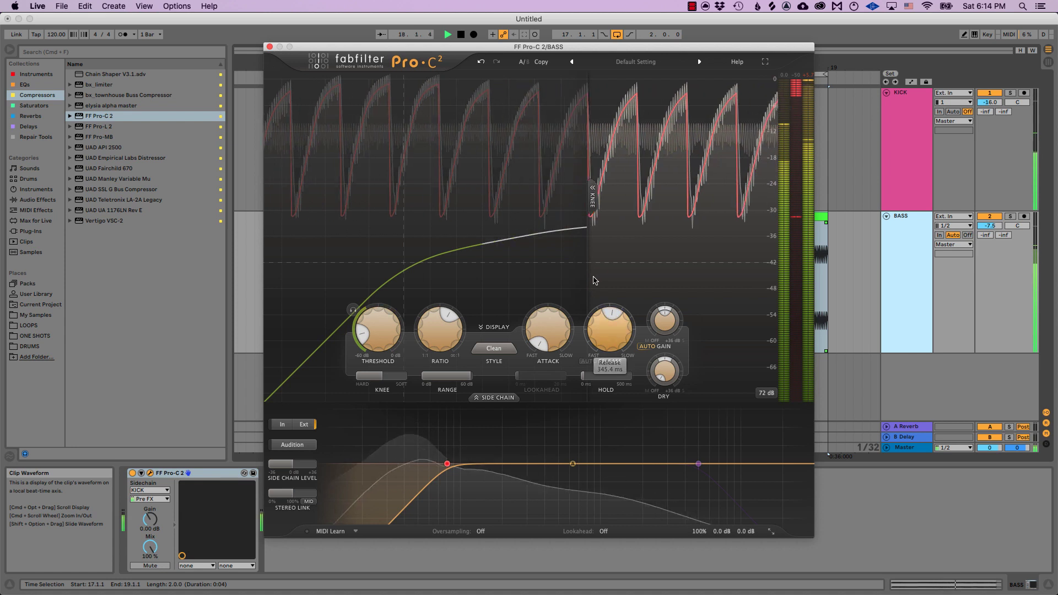
{"action": "left_click_drag", "start_coordinate": [357, 337], "coordinate": [358, 328]}
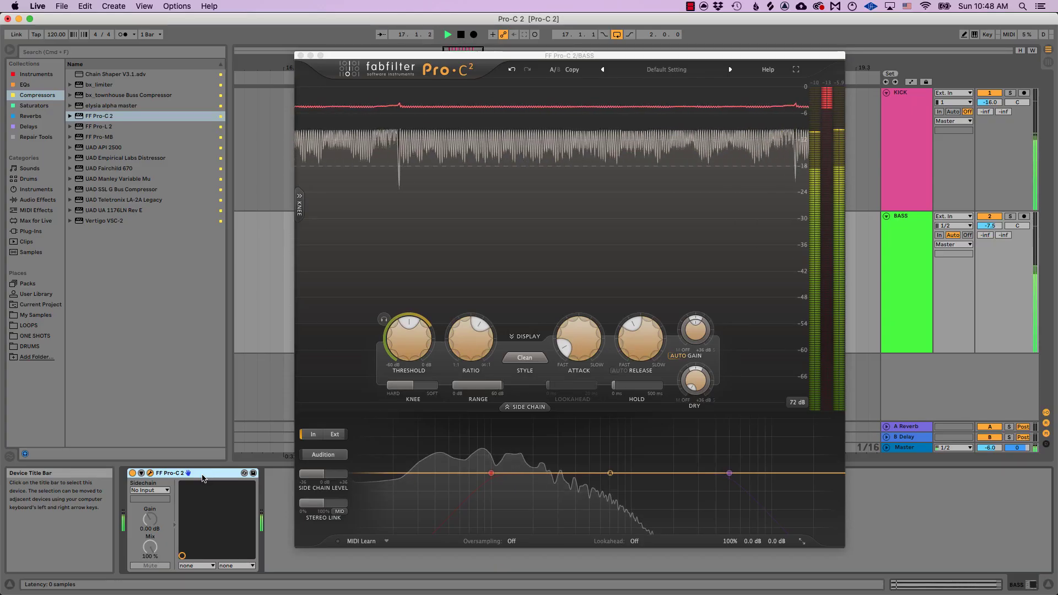
Set Pro-C 2's sidechain source to KICK and switch the compressor to the external input.
{"action": "left_click", "coordinate": [150, 490]}
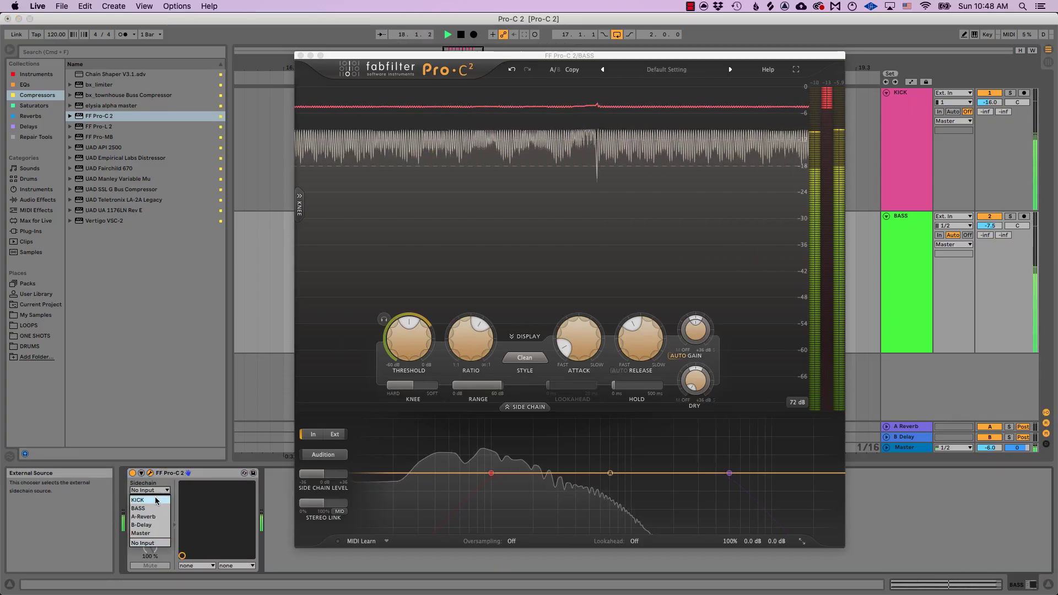
{"action": "left_click", "coordinate": [156, 500]}
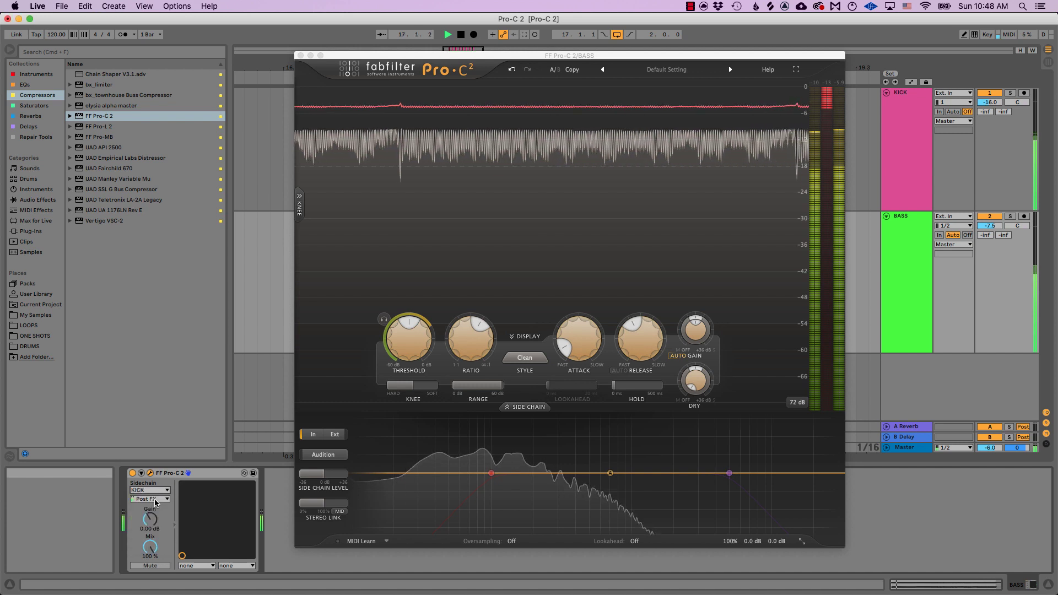
{"action": "left_click", "coordinate": [335, 435]}
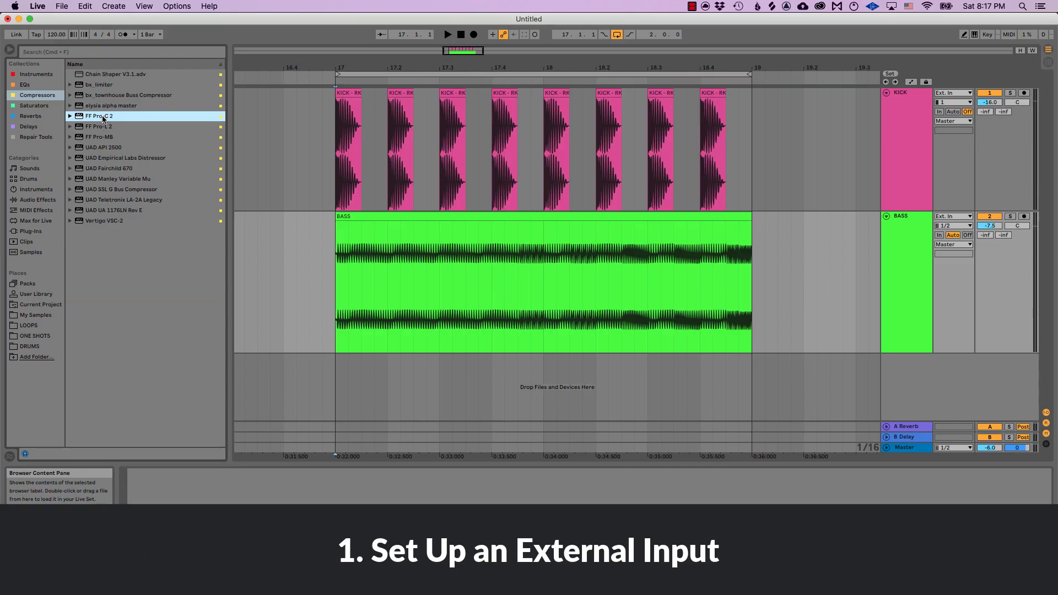
Start playback, load FF Pro-C 2 onto the BASS track, and choose KICK as its sidechain source.
{"action": "key", "text": "space"}
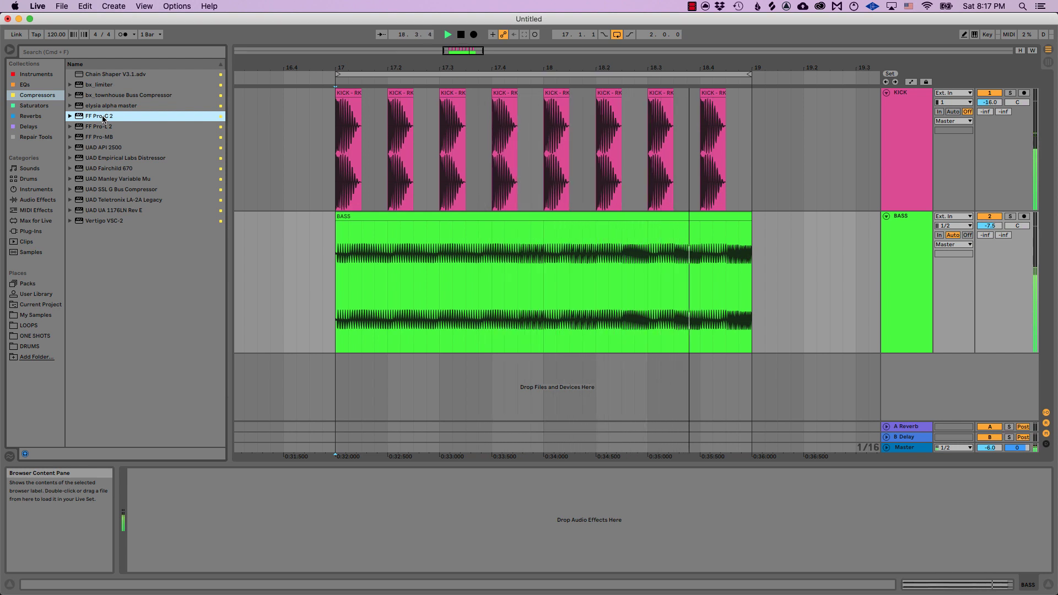
{"action": "left_click_drag", "start_coordinate": [103, 118], "coordinate": [397, 260]}
{"action": "left_click", "coordinate": [167, 490]}
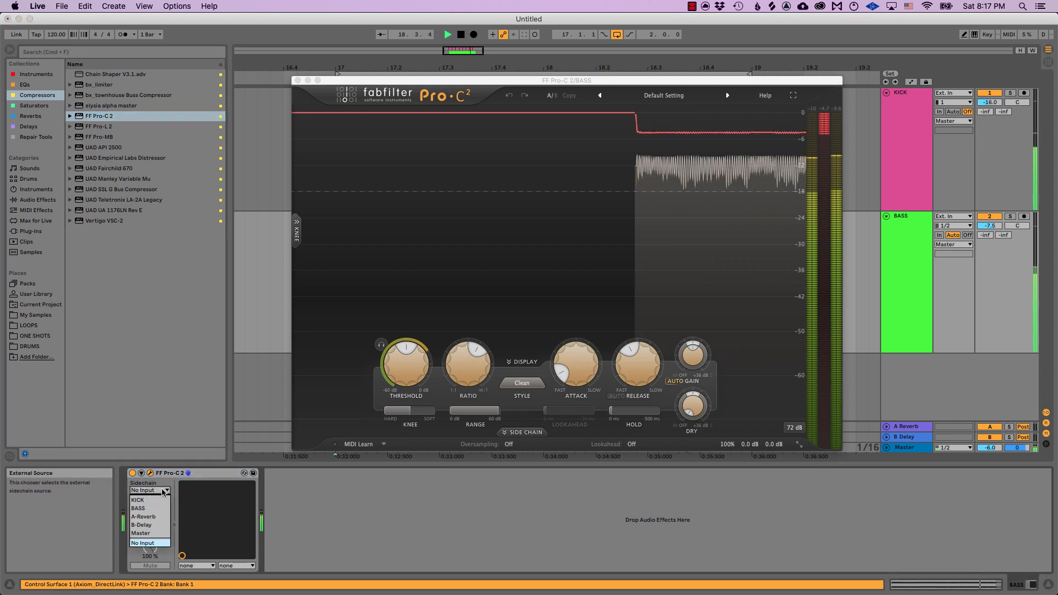
{"action": "left_click", "coordinate": [156, 500]}
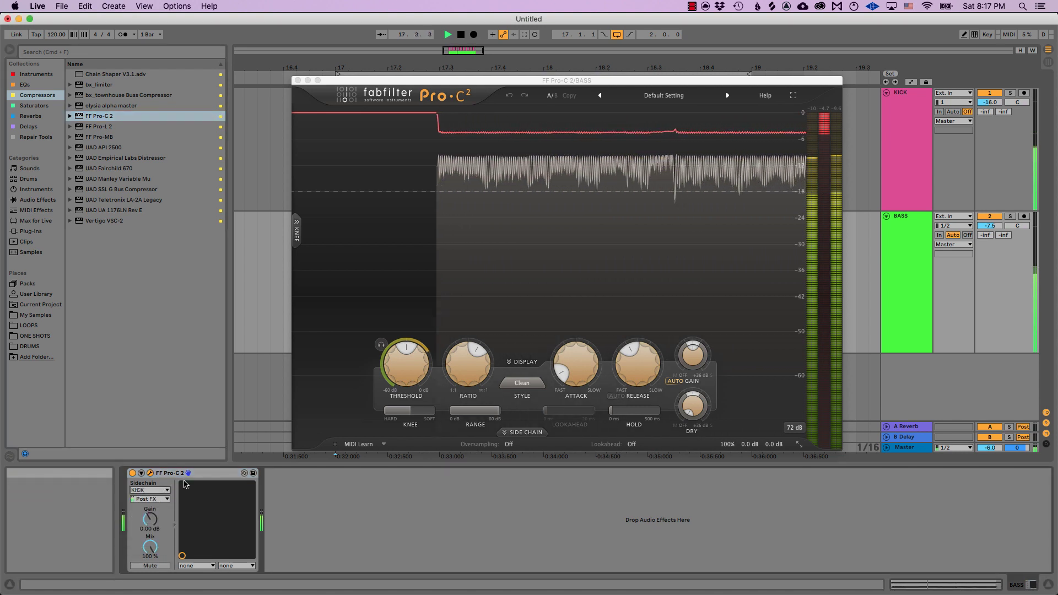
{"action": "left_click", "coordinate": [549, 85]}
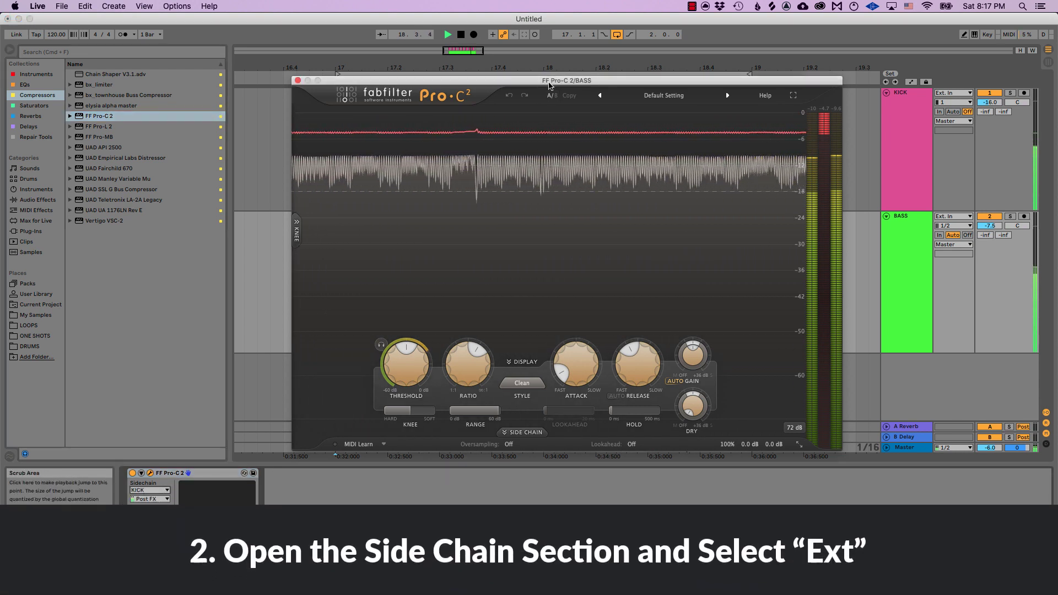
Expand Pro-C 2's side-chain panel and enable Ext so it responds to the kick.
{"action": "left_click", "coordinate": [524, 432]}
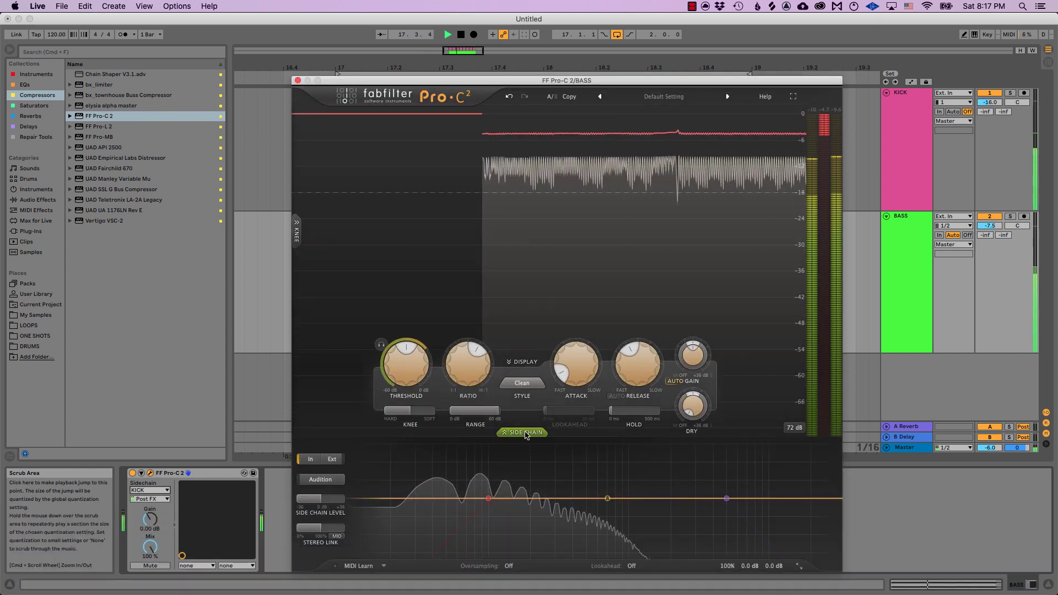
{"action": "left_click", "coordinate": [332, 459]}
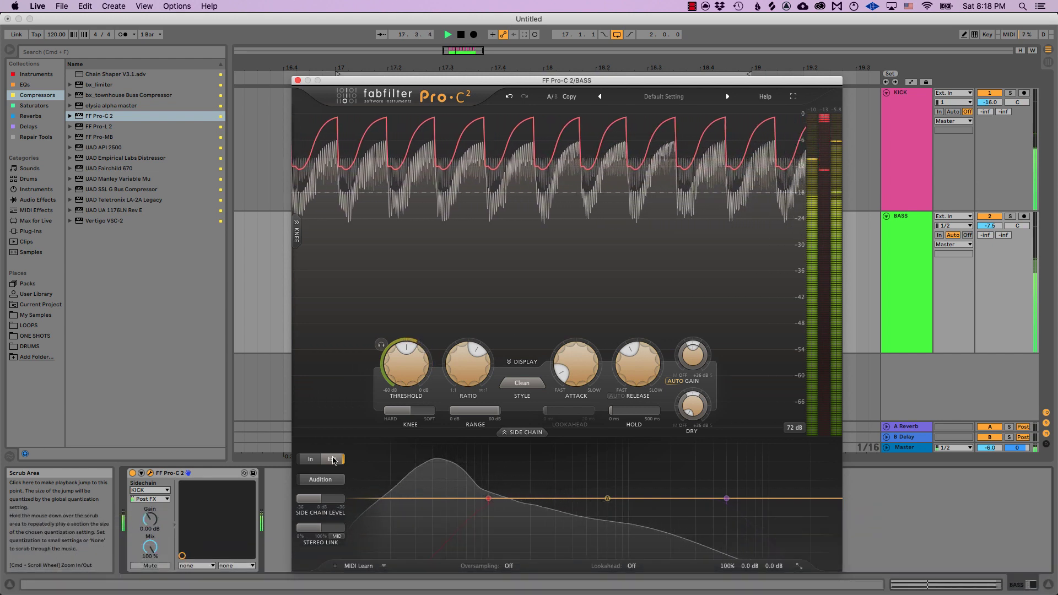
Turn off Pro-C 2 auto gain, set attack to about 2.46 ms and release to about 230 ms.
{"action": "left_click", "coordinate": [672, 381]}
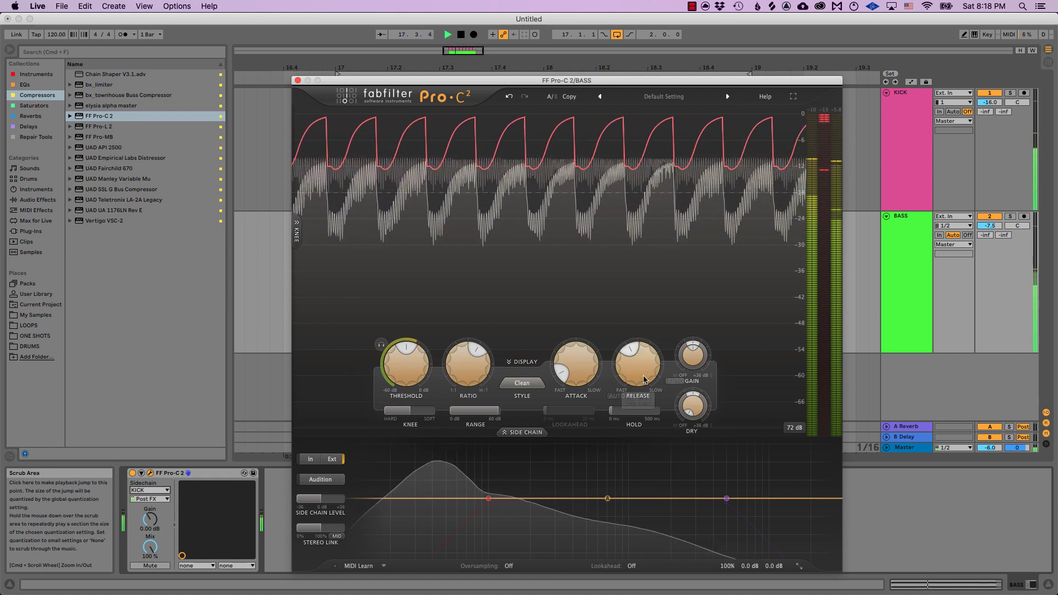
{"action": "left_click_drag", "start_coordinate": [573, 368], "coordinate": [563, 339]}
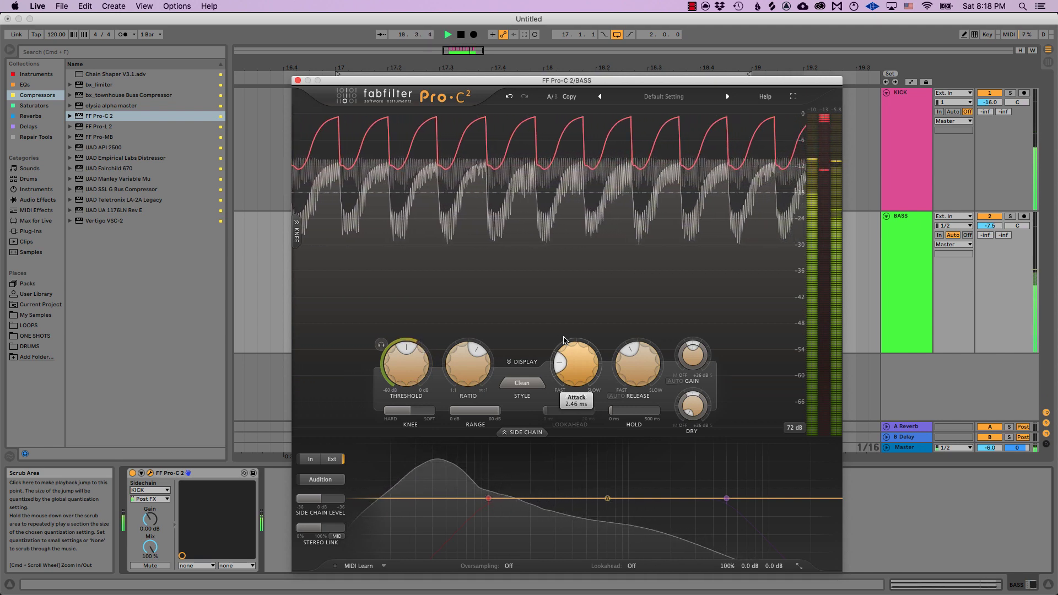
{"action": "left_click_drag", "start_coordinate": [563, 339], "coordinate": [563, 340]}
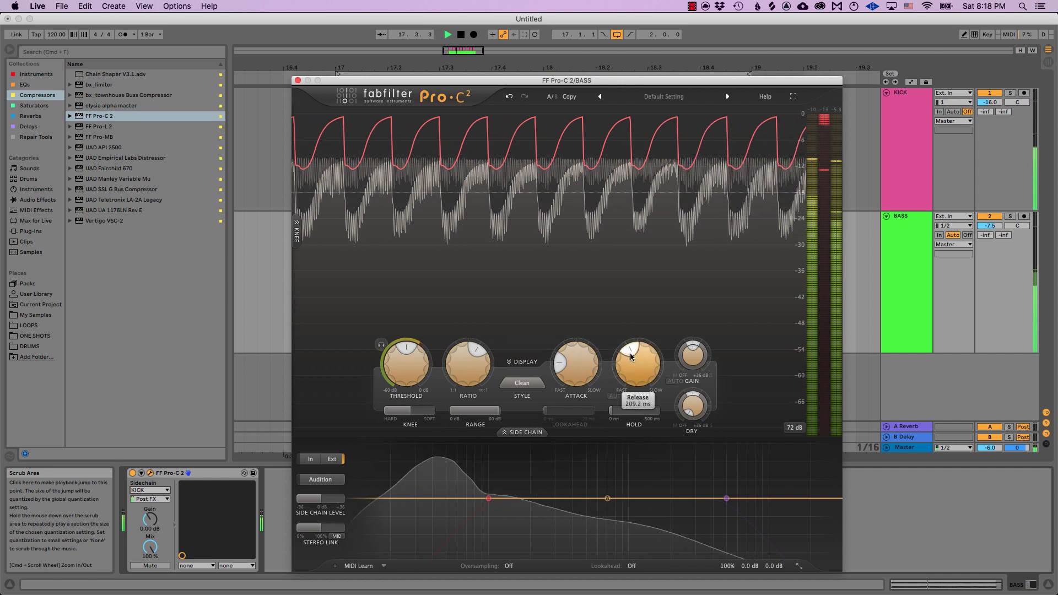
{"action": "left_click_drag", "start_coordinate": [632, 357], "coordinate": [608, 387]}
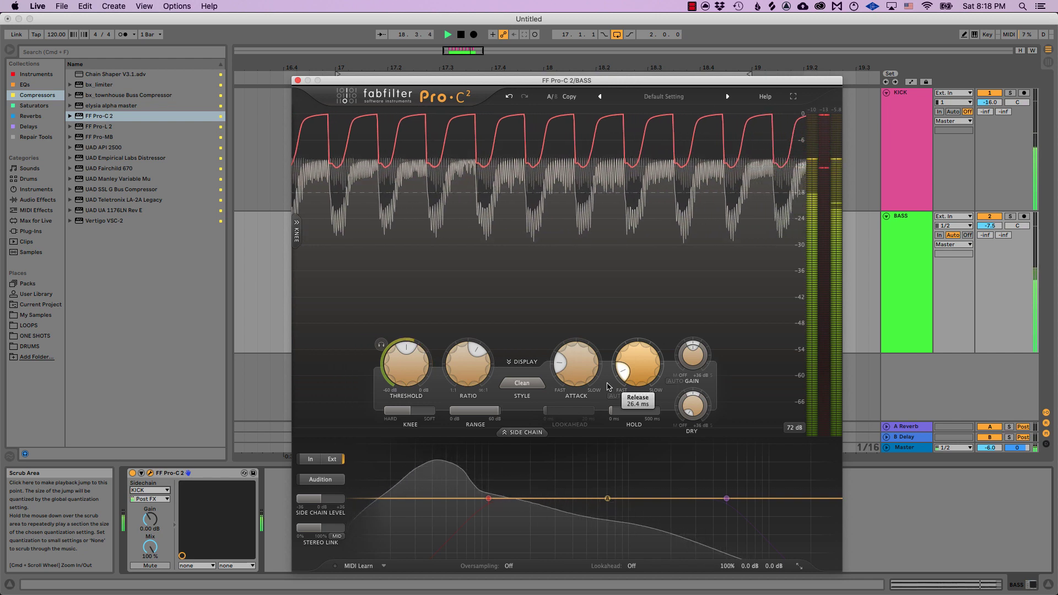
{"action": "left_click_drag", "start_coordinate": [608, 387], "coordinate": [618, 350]}
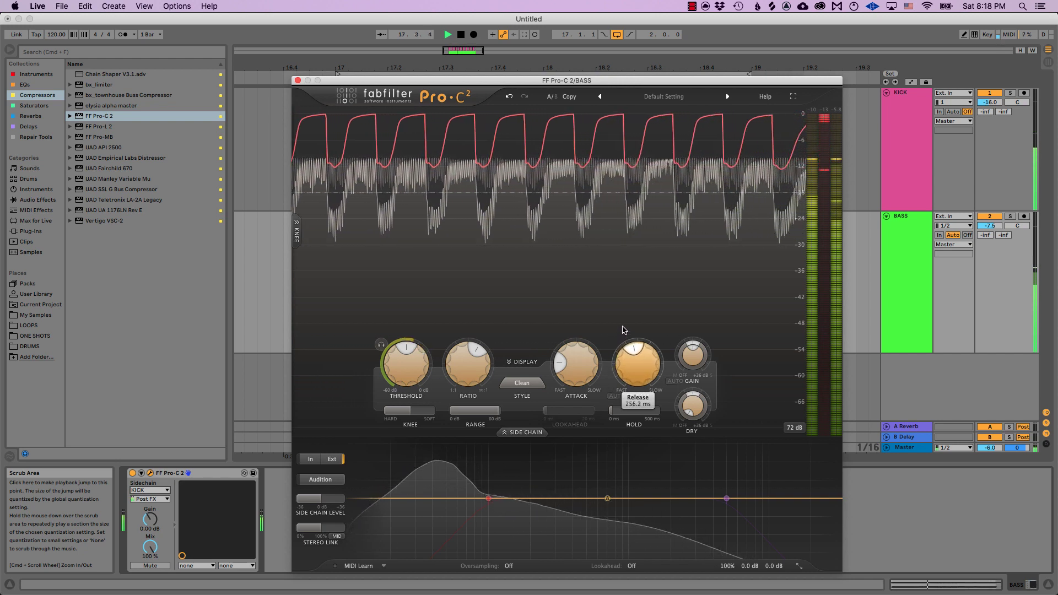
{"action": "mouse_move", "coordinate": [623, 330]}
{"action": "left_mouse_down"}
{"action": "mouse_move", "coordinate": [626, 322]}
{"action": "mouse_move", "coordinate": [623, 338]}
{"action": "left_mouse_up"}
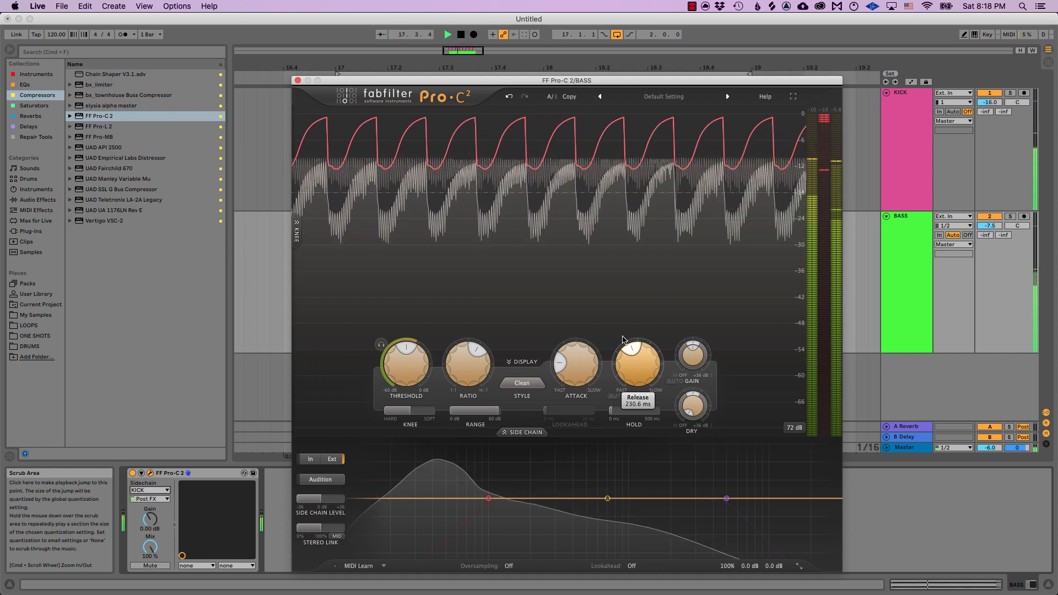
Lower the Pro-C 2 ratio toward 2.37:1 and drop the threshold to about -36 dB.
{"action": "mouse_move", "coordinate": [468, 359]}
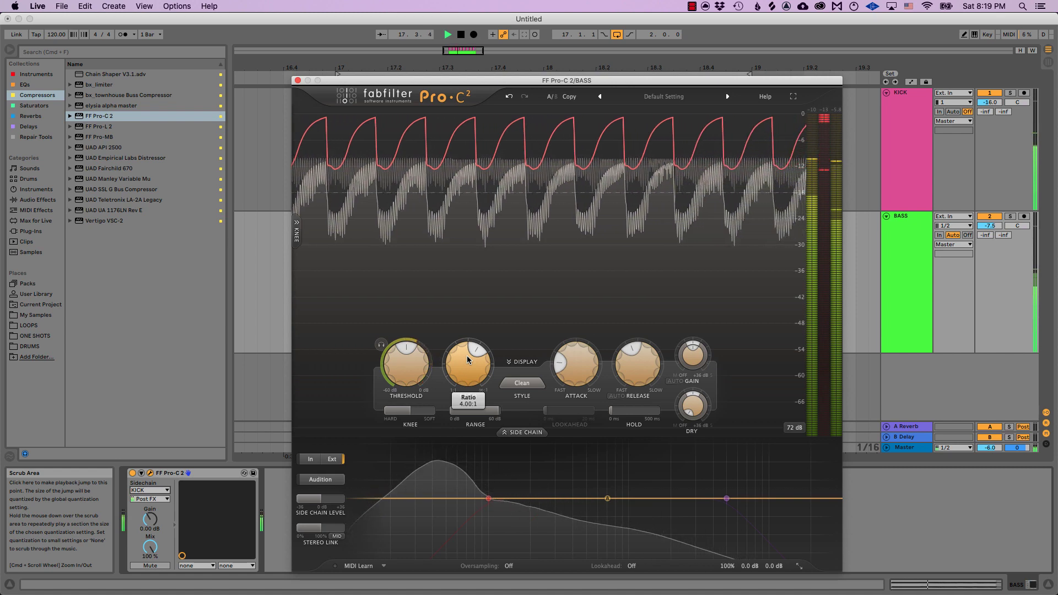
{"action": "mouse_move", "coordinate": [467, 360]}
{"action": "left_mouse_down"}
{"action": "mouse_move", "coordinate": [449, 427]}
{"action": "mouse_move", "coordinate": [461, 308]}
{"action": "mouse_move", "coordinate": [479, 283]}
{"action": "mouse_move", "coordinate": [463, 296]}
{"action": "mouse_move", "coordinate": [452, 350]}
{"action": "left_mouse_up"}
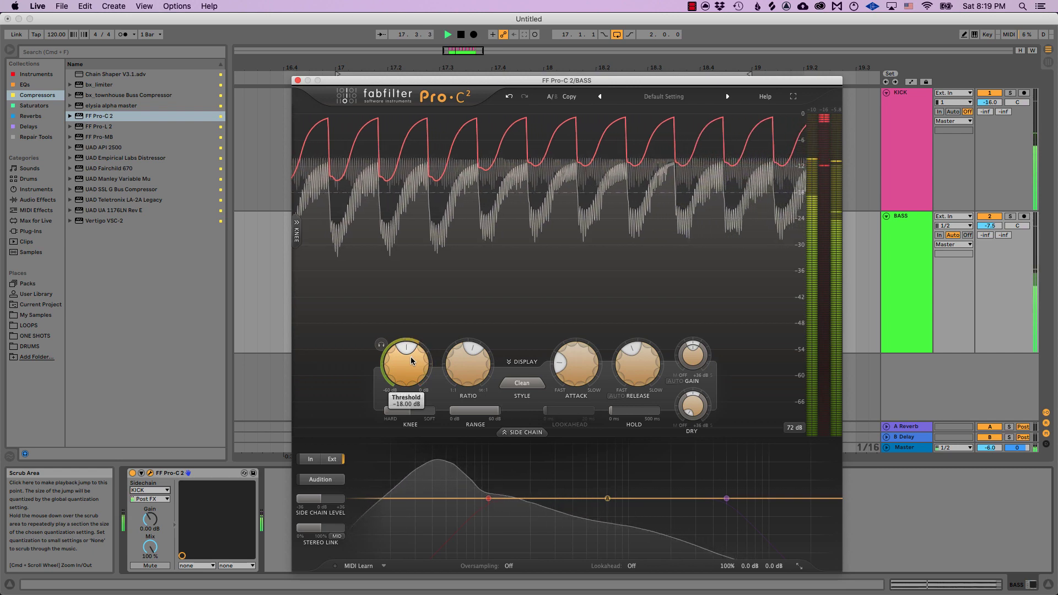
{"action": "left_click_drag", "start_coordinate": [410, 362], "coordinate": [377, 379]}
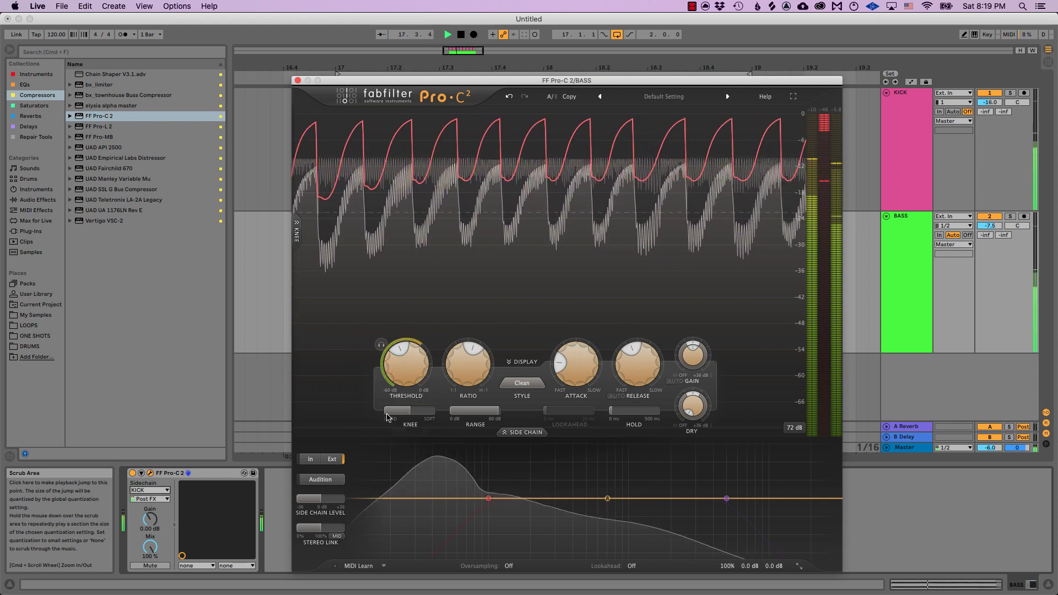
Enable the sidechain high-pass filter and set its cutoff to about 92 Hz.
{"action": "left_click", "coordinate": [471, 479]}
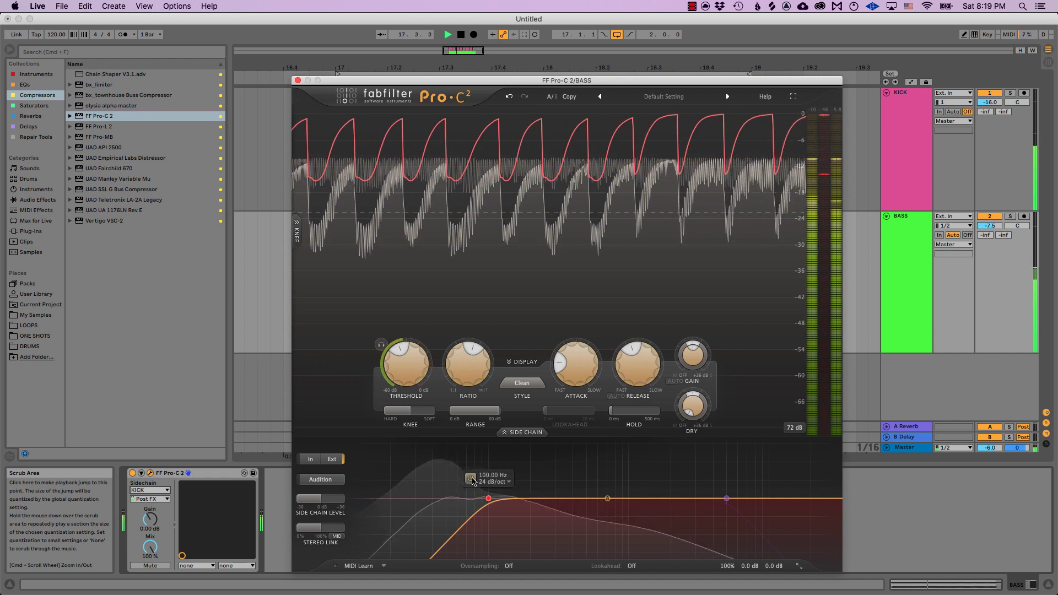
{"action": "mouse_move", "coordinate": [488, 500]}
{"action": "left_mouse_down"}
{"action": "mouse_move", "coordinate": [475, 499]}
{"action": "mouse_move", "coordinate": [533, 500]}
{"action": "mouse_move", "coordinate": [483, 500]}
{"action": "left_mouse_up"}
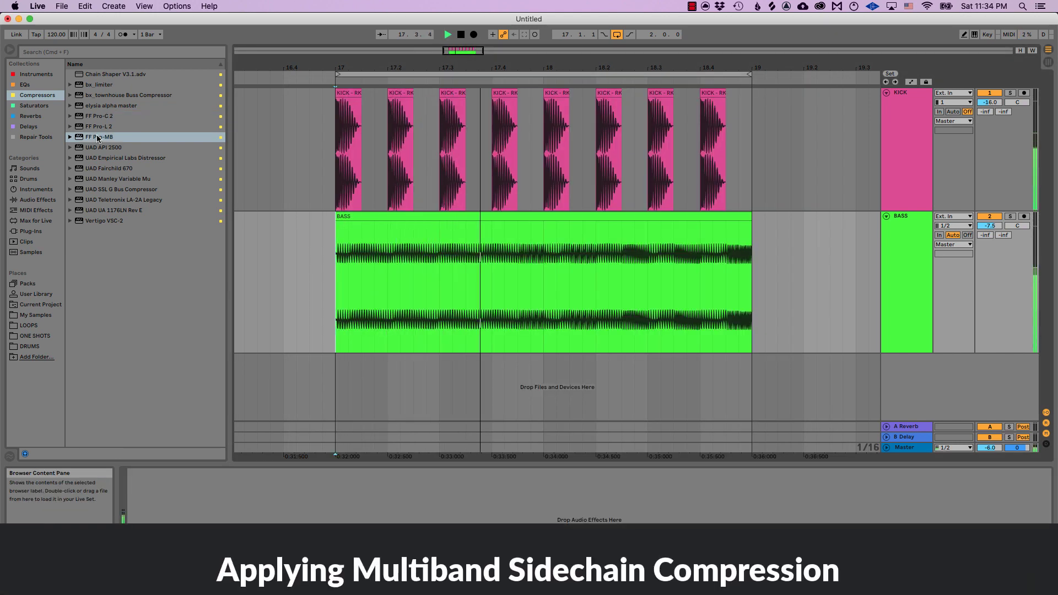
Load FF Pro-MB onto BASS with KICK as sidechain and add a first band starting at 30 Hz.
{"action": "left_click_drag", "start_coordinate": [98, 139], "coordinate": [449, 306]}
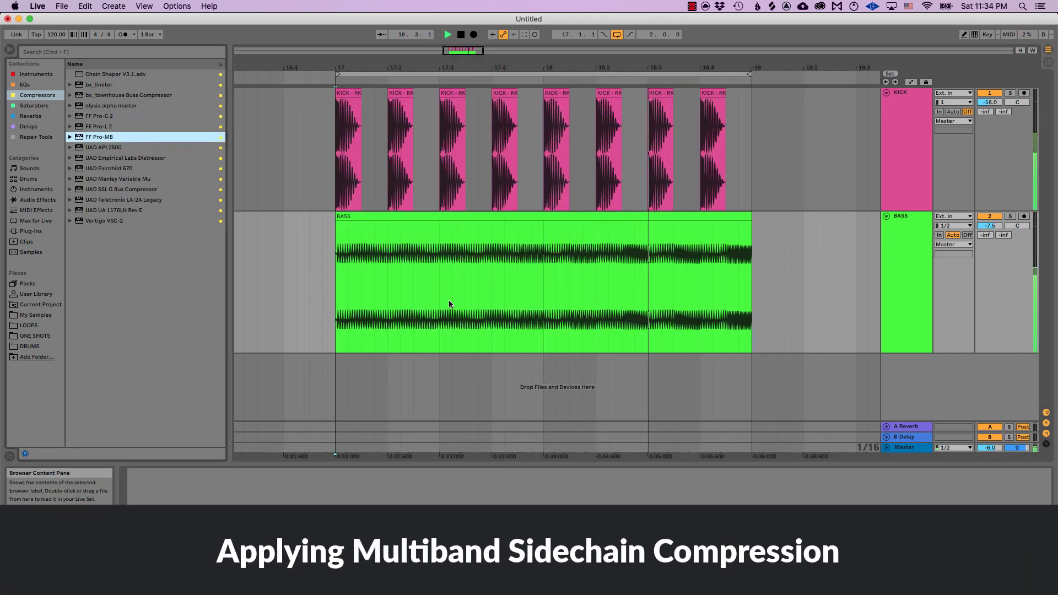
{"action": "left_click_drag", "start_coordinate": [521, 98], "coordinate": [553, 118]}
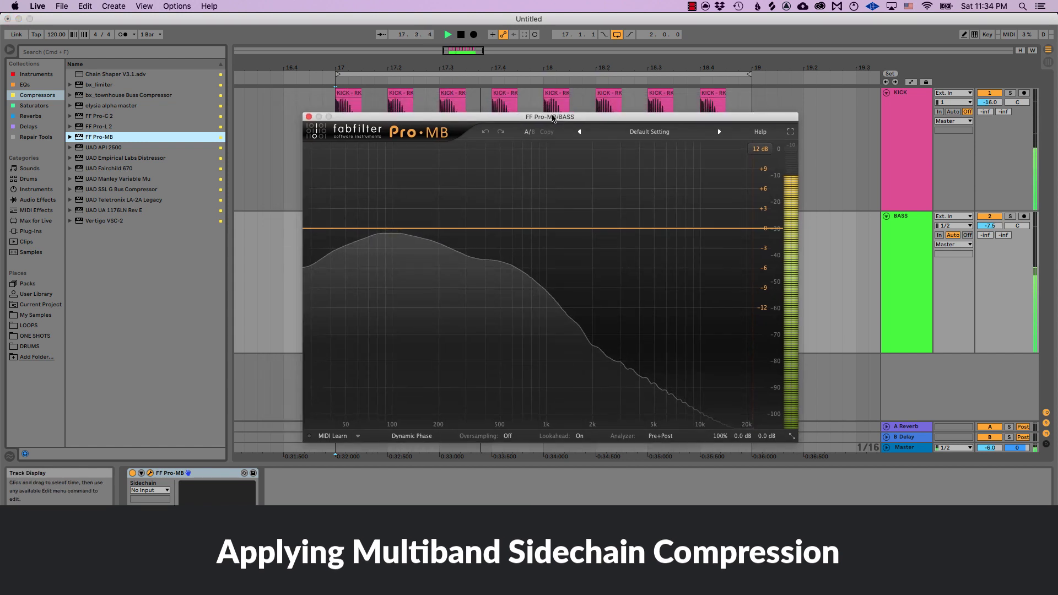
{"action": "left_click", "coordinate": [150, 490]}
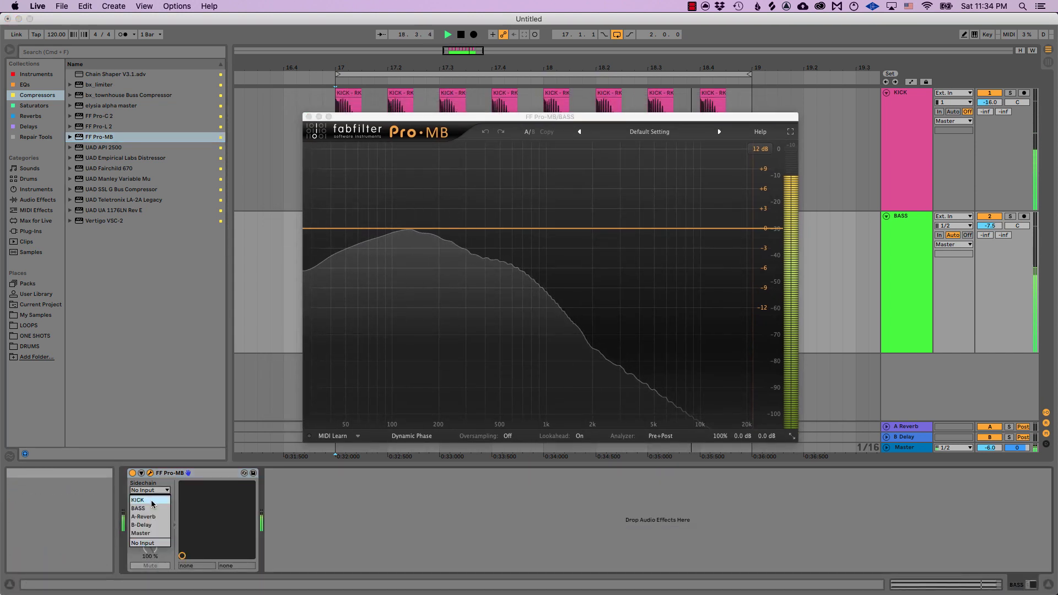
{"action": "left_click", "coordinate": [152, 502]}
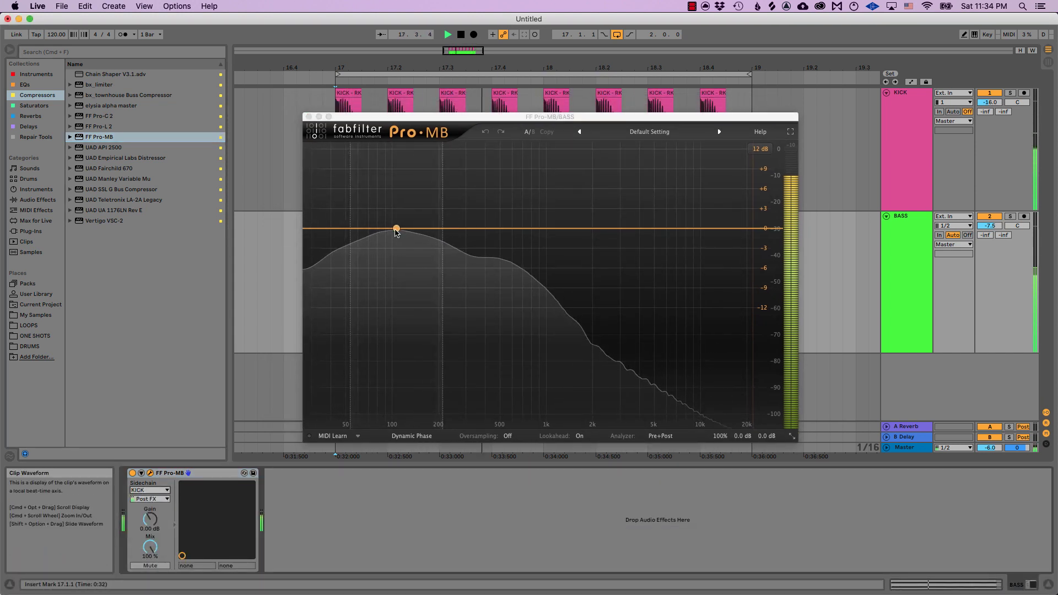
{"action": "left_click", "coordinate": [396, 229]}
{"action": "left_click_drag", "start_coordinate": [350, 271], "coordinate": [303, 271]}
Add a widened second band and a third band reaching the top frequency, then select the middle band.
{"action": "left_click", "coordinate": [488, 228]}
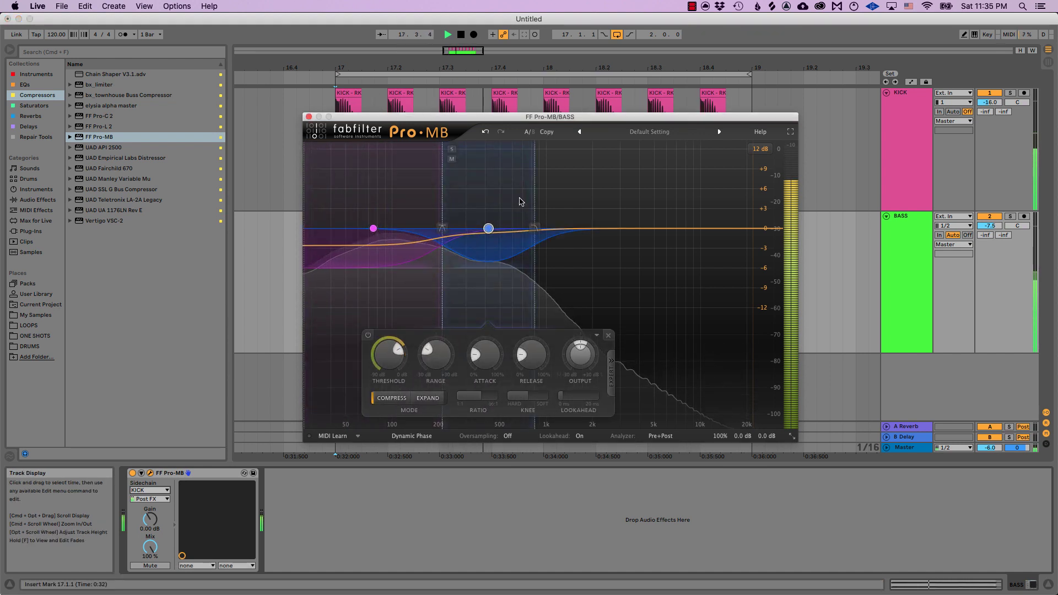
{"action": "left_click_drag", "start_coordinate": [533, 228], "coordinate": [631, 230]}
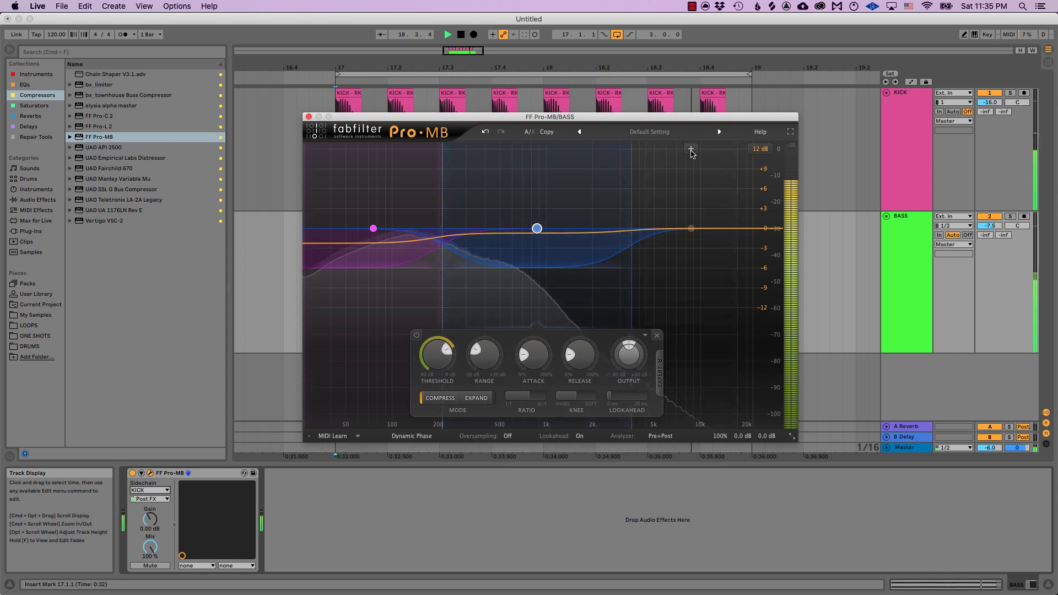
{"action": "left_click", "coordinate": [691, 149]}
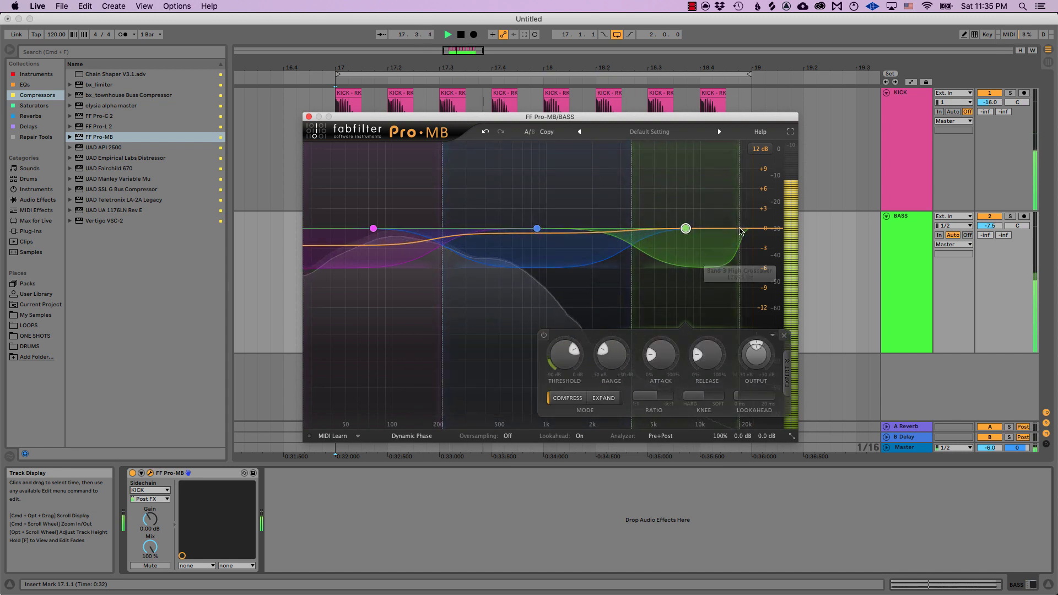
{"action": "left_click_drag", "start_coordinate": [741, 231], "coordinate": [785, 231]}
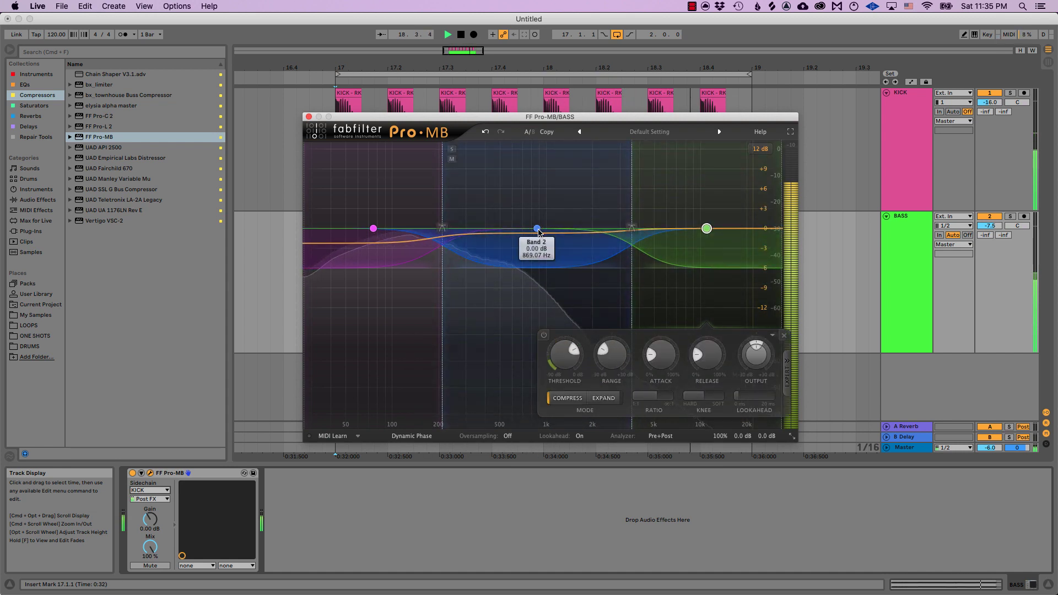
{"action": "left_click", "coordinate": [537, 230]}
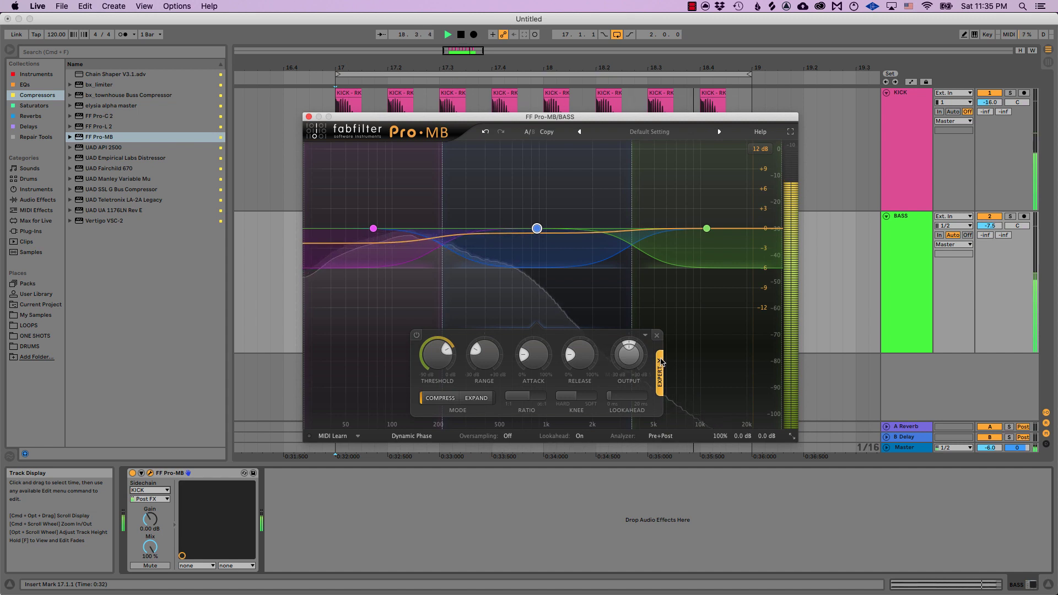
Switch the middle, high and low Pro-MB bands to the external KICK sidechain.
{"action": "left_click", "coordinate": [660, 361]}
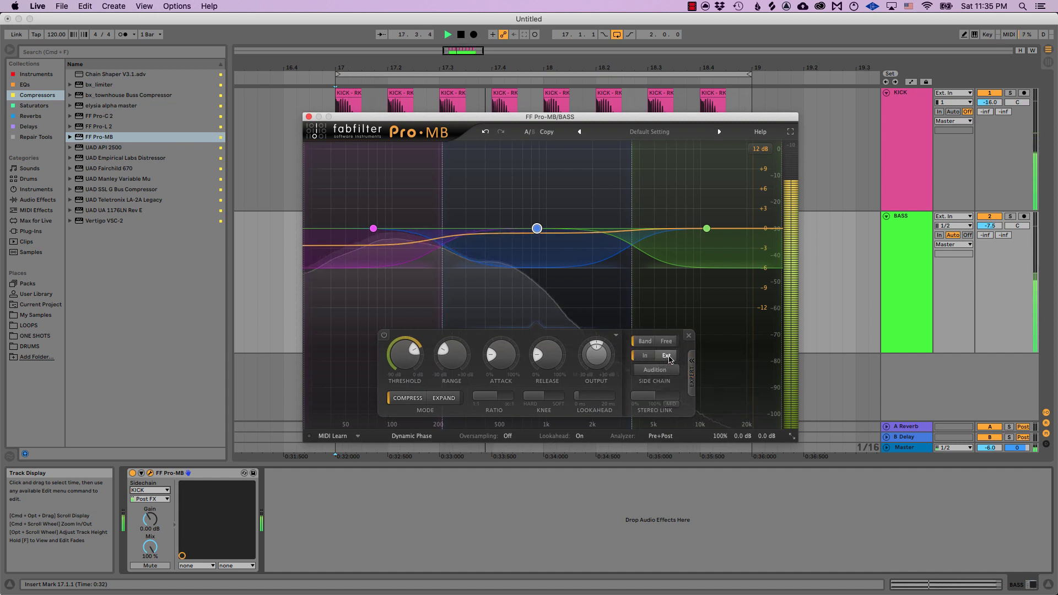
{"action": "left_click", "coordinate": [668, 356]}
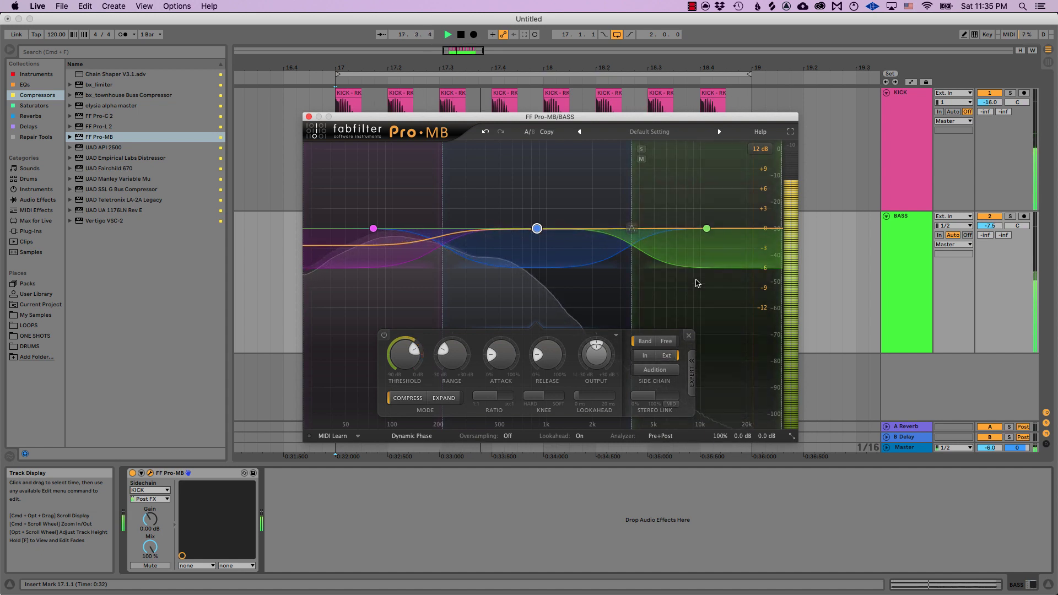
{"action": "left_click", "coordinate": [697, 283]}
{"action": "left_click", "coordinate": [762, 356]}
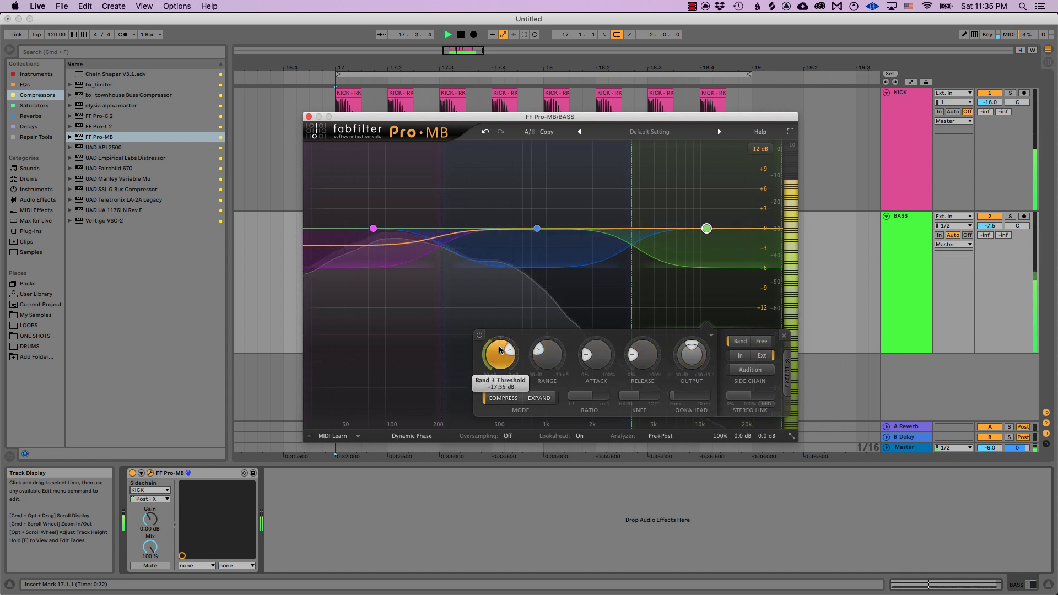
{"action": "left_click", "coordinate": [378, 303]}
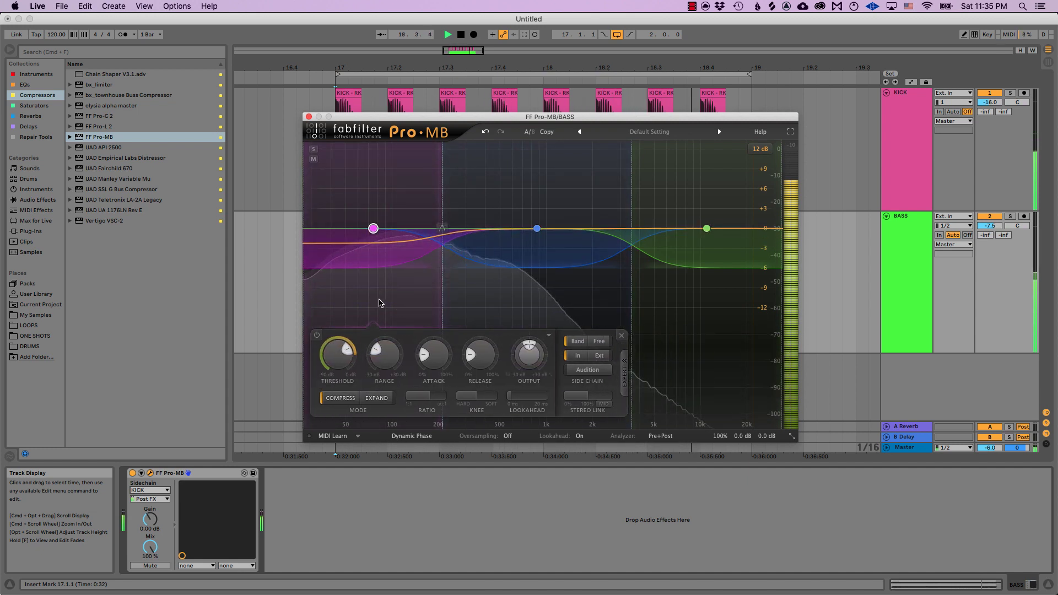
{"action": "left_click", "coordinate": [600, 356]}
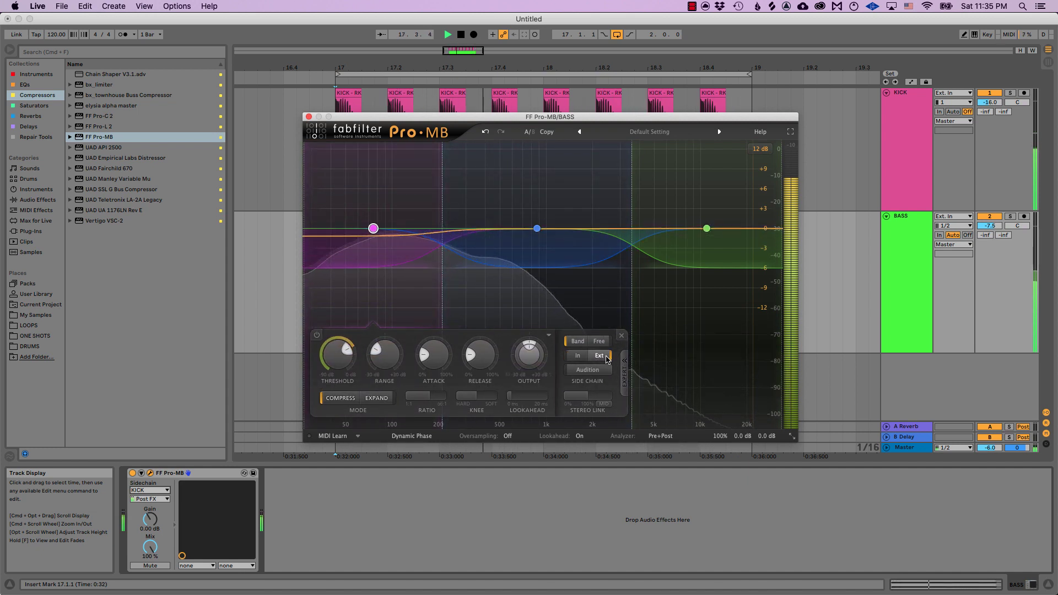